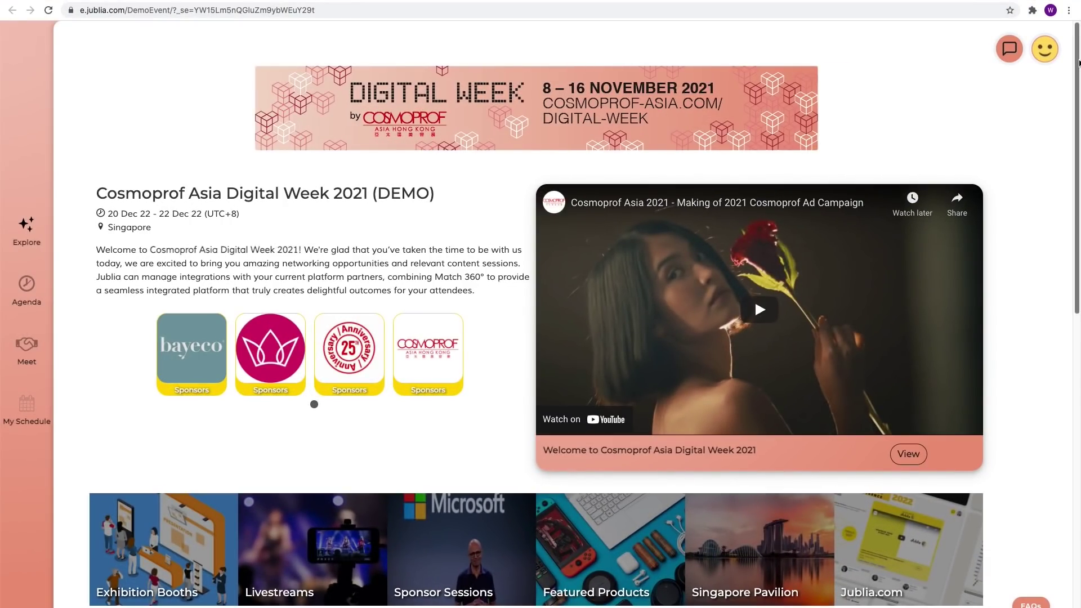
Step: Scroll down the Digital Week homepage and open the REGISTER NOW account creation page
drag(1079, 62, 1078, 387)
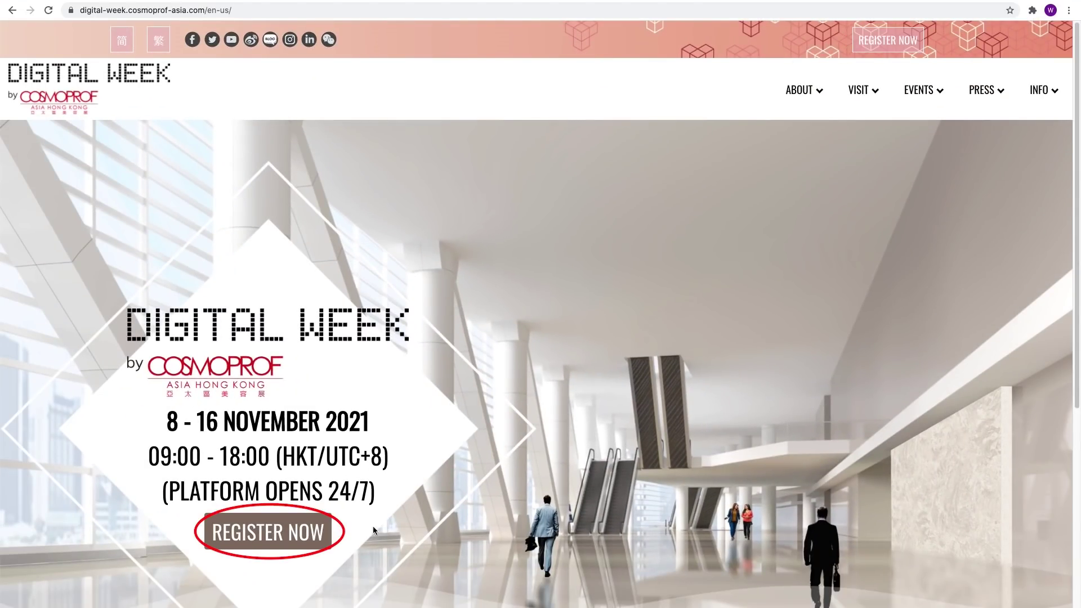
click(282, 548)
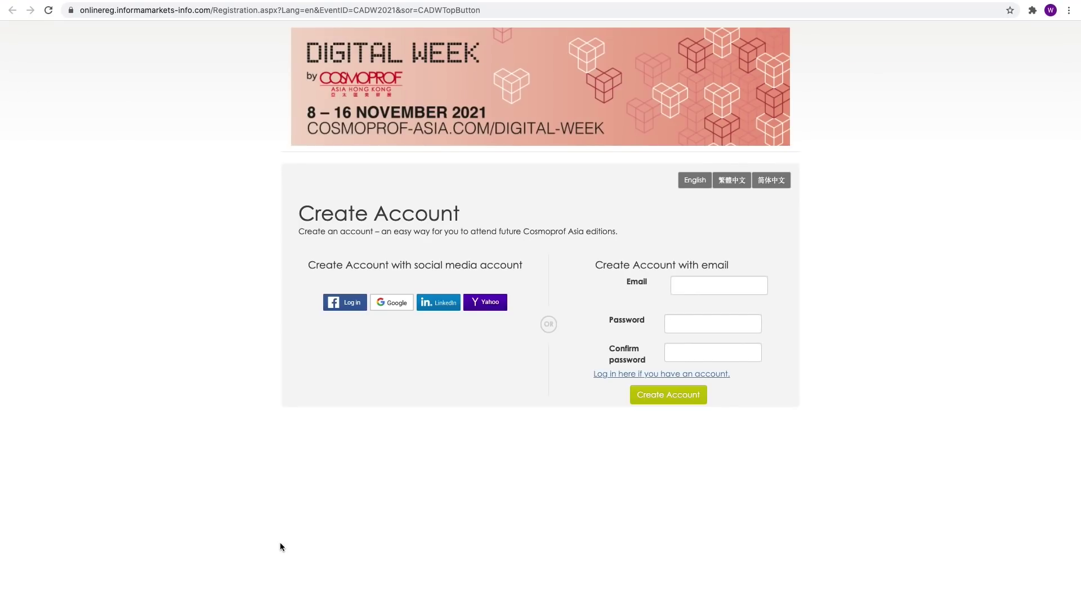
Step: Start filling in the Email field of the Create Account with email form
click(696, 285)
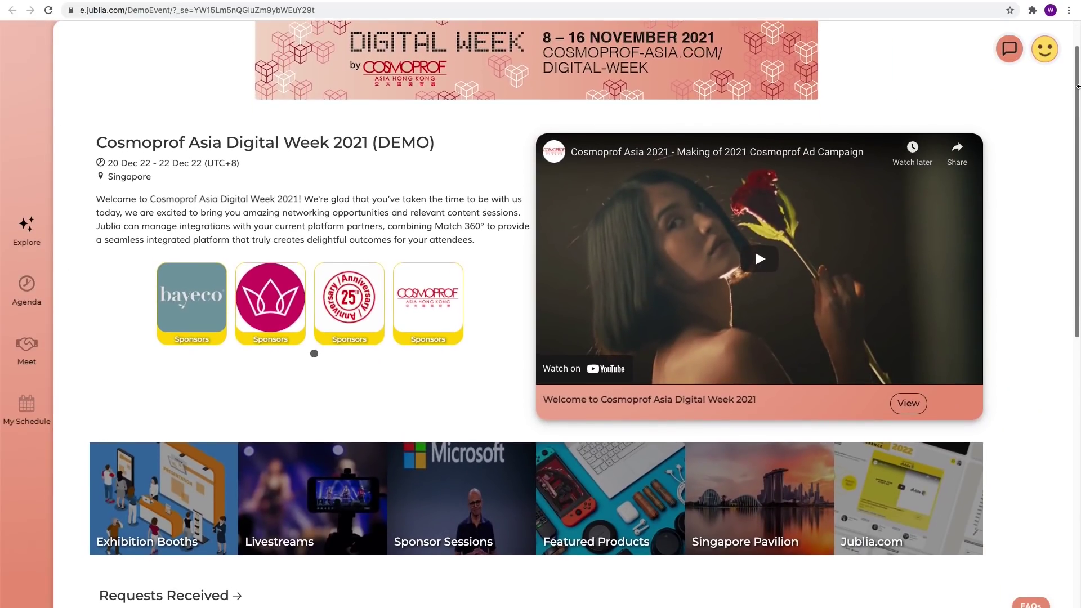
drag(1077, 120, 1078, 419)
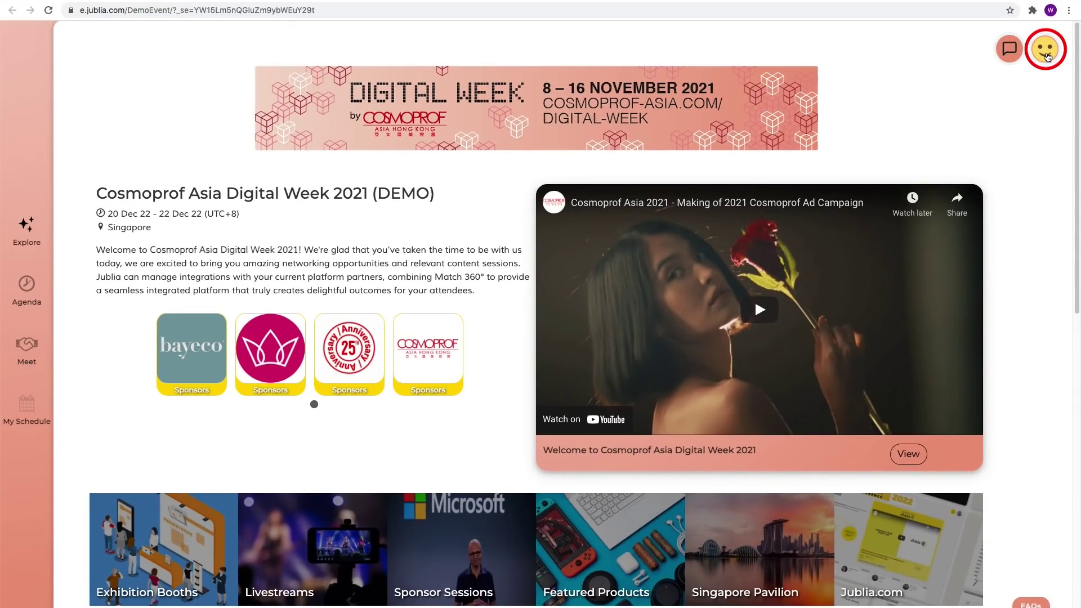
click(1047, 52)
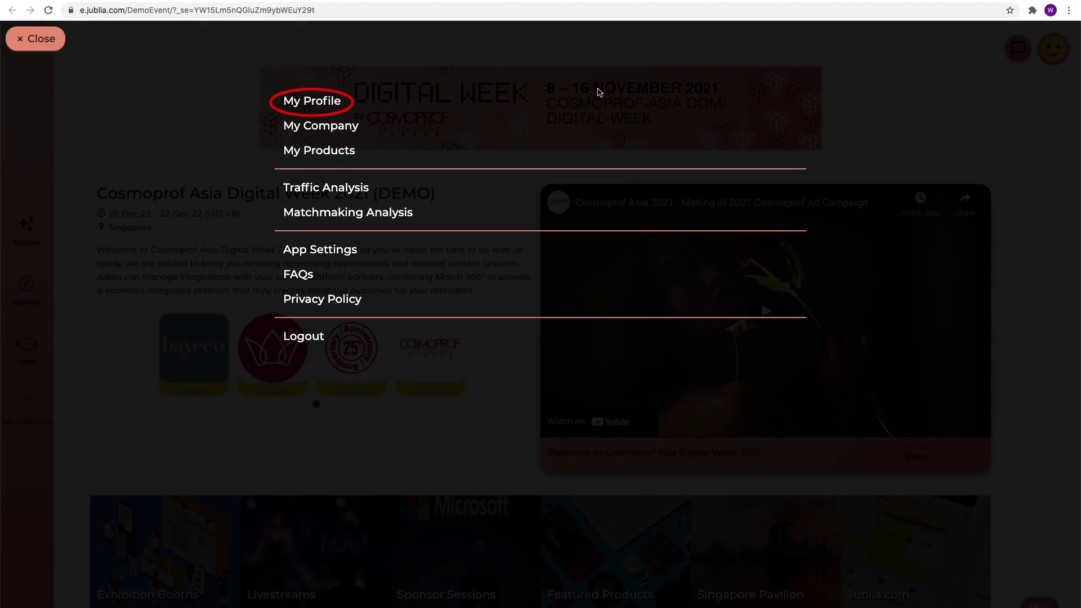
click(330, 101)
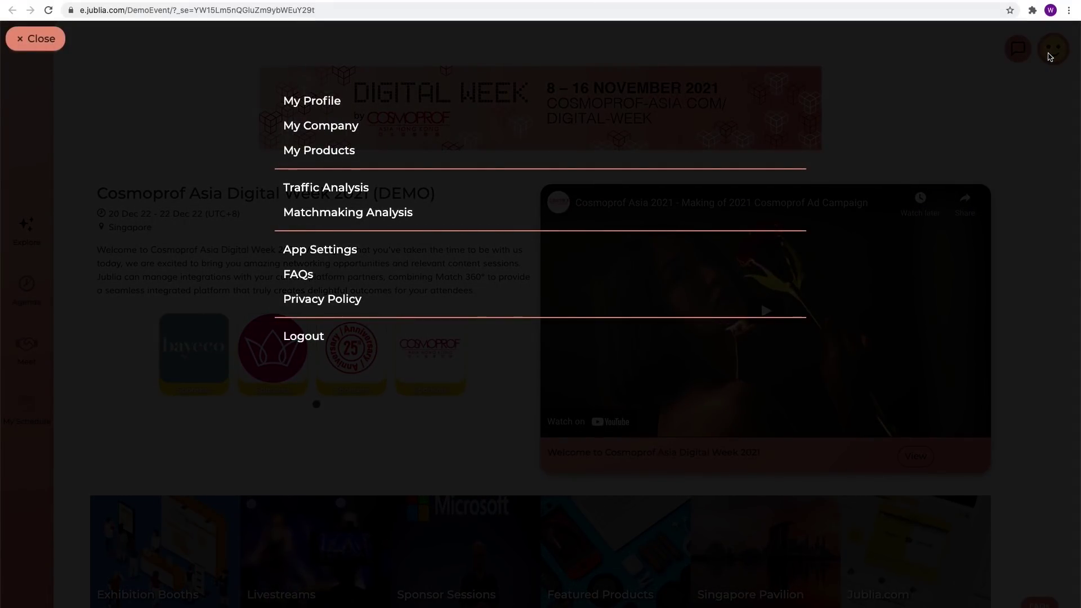
click(332, 250)
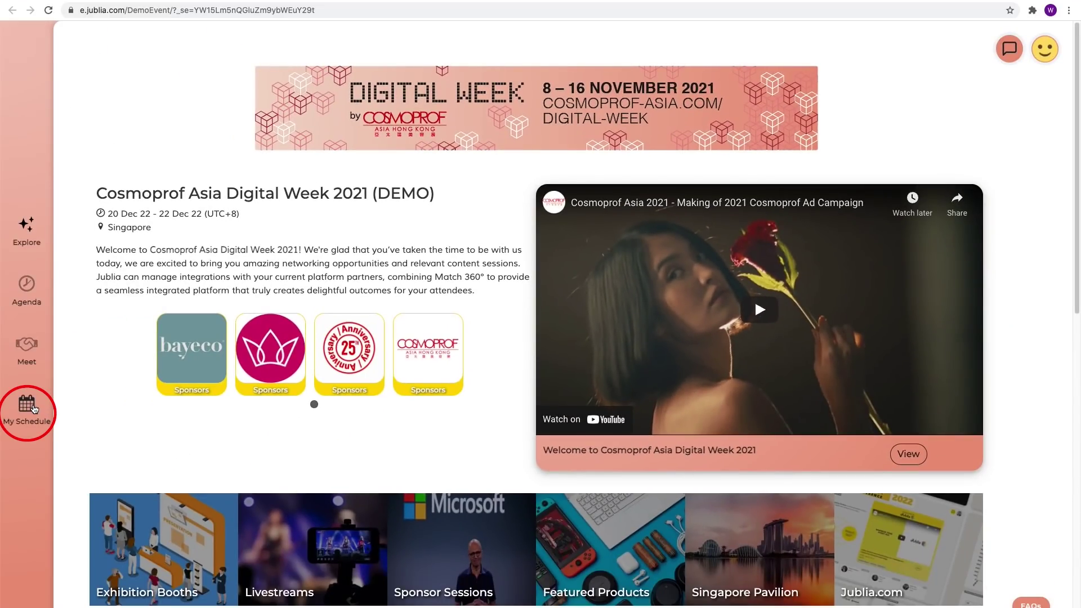
Step: Open My Schedule and set the time zone country to Hong Kong (UTC+8)
click(34, 408)
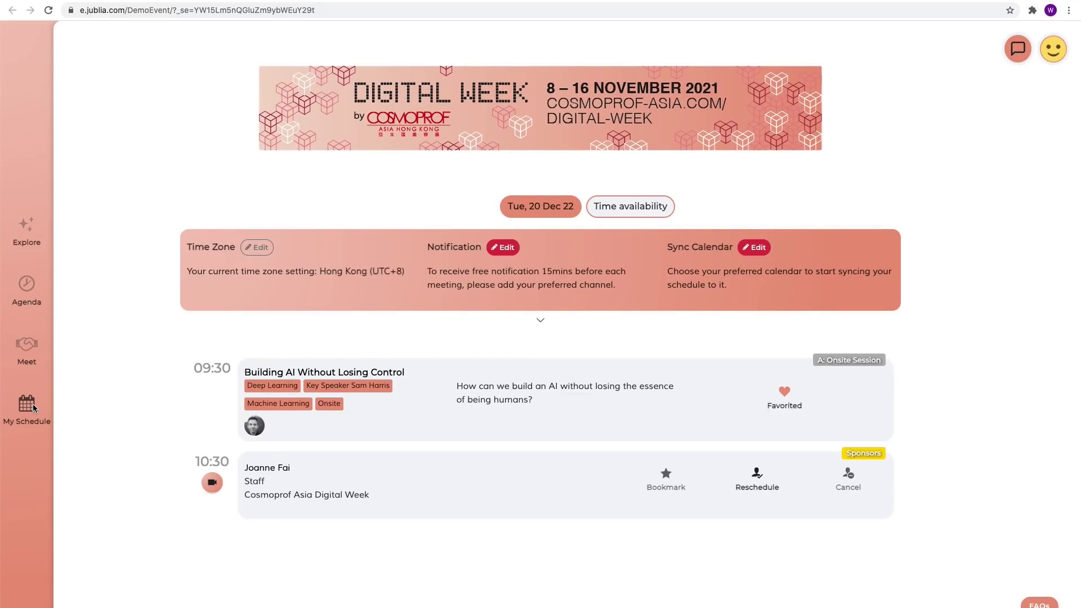
click(260, 249)
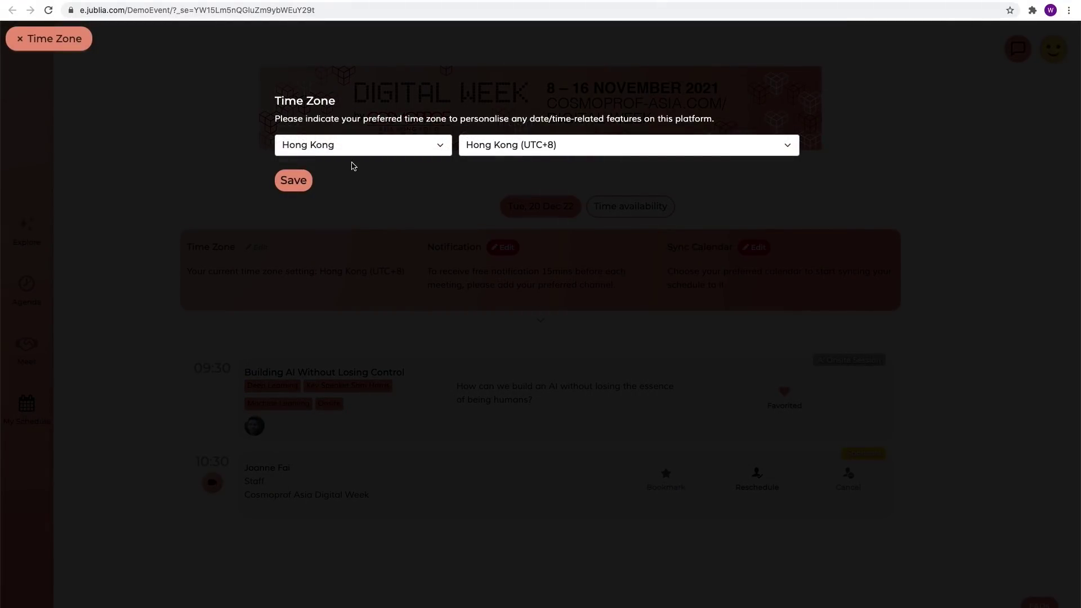
click(361, 152)
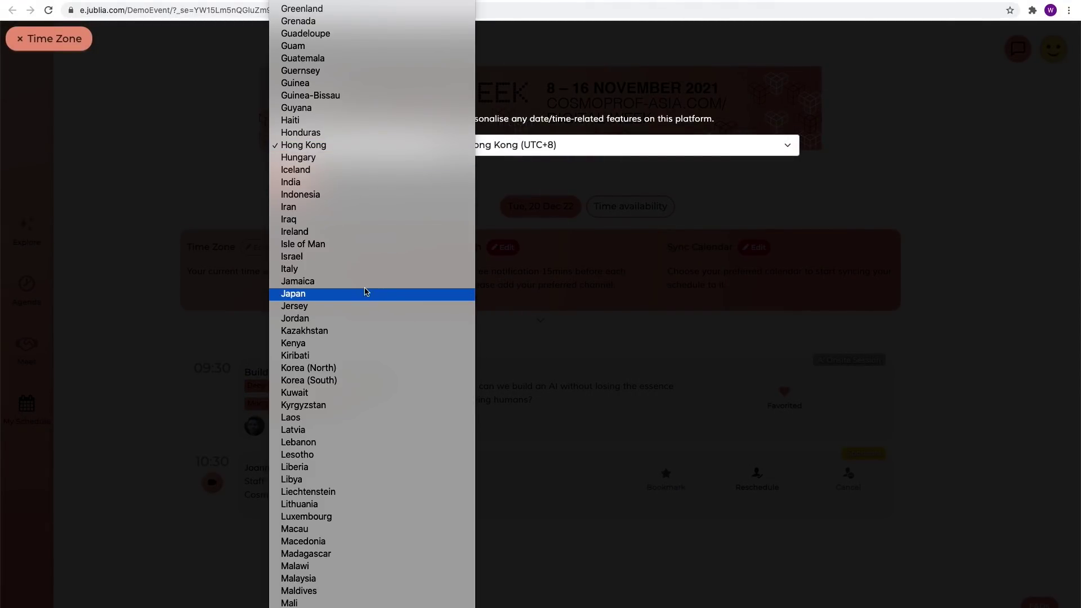
click(373, 146)
key(Escape)
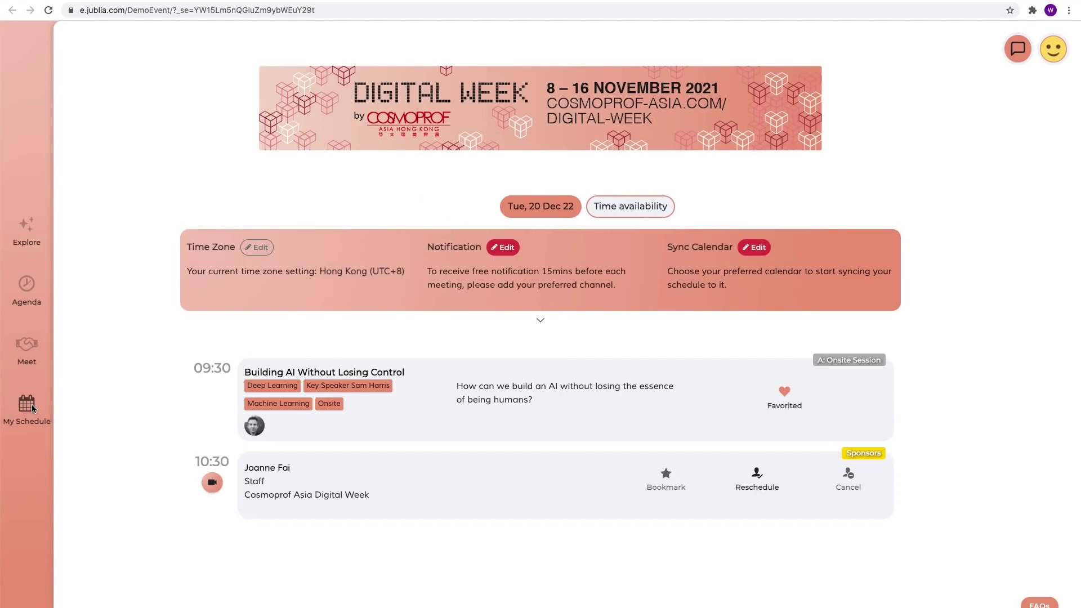
Step: Show the Time availability slot grid and scroll through the meeting slots
click(659, 218)
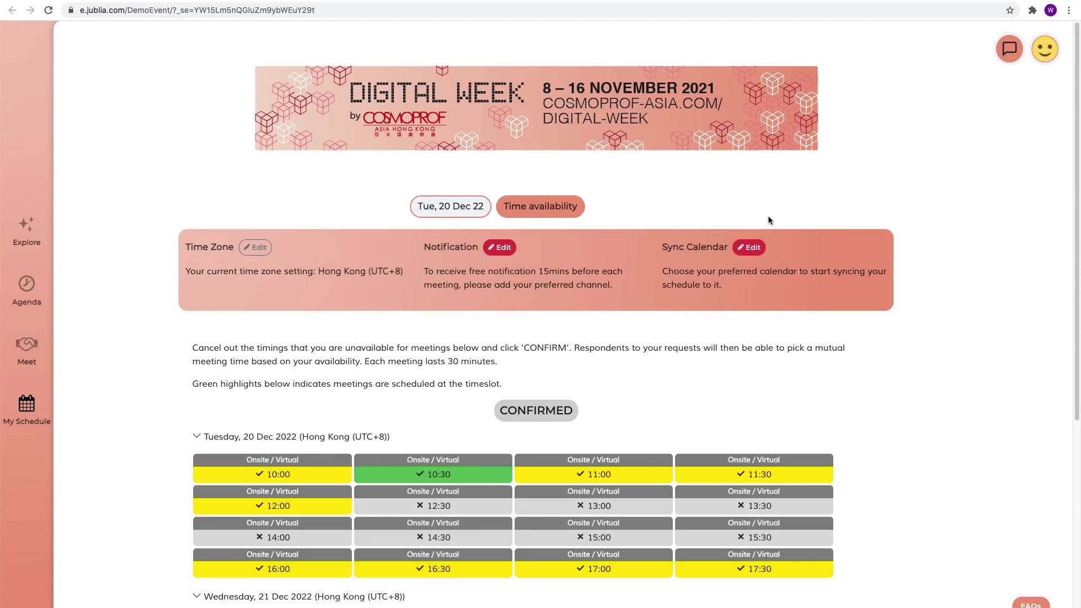
drag(1077, 320, 1077, 512)
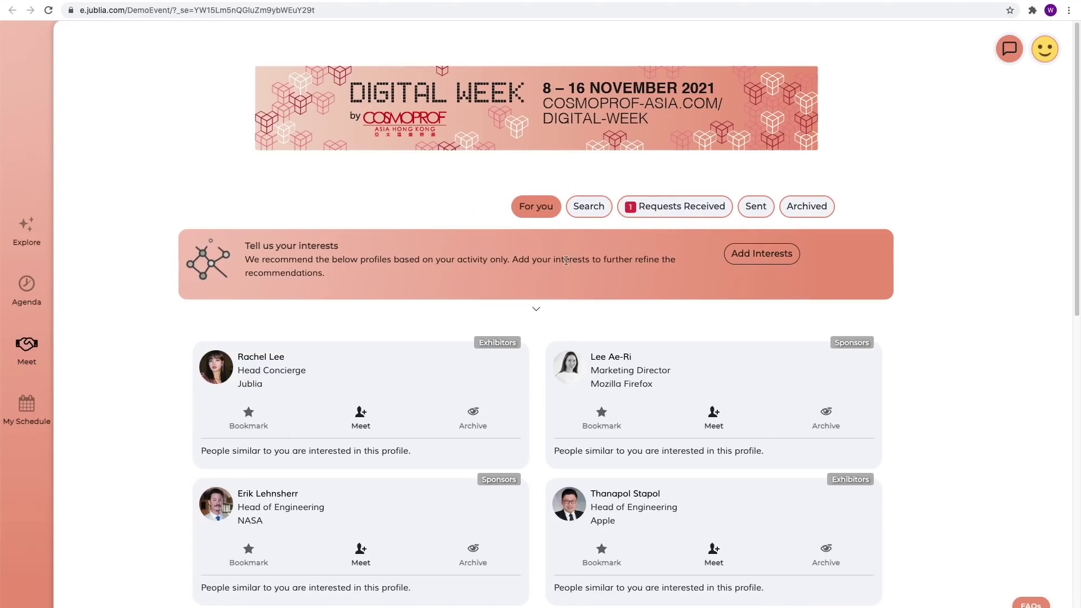
Step: Search companies, then people, then products, and open Bayeco Skincare 1's sourcing request chat
click(600, 208)
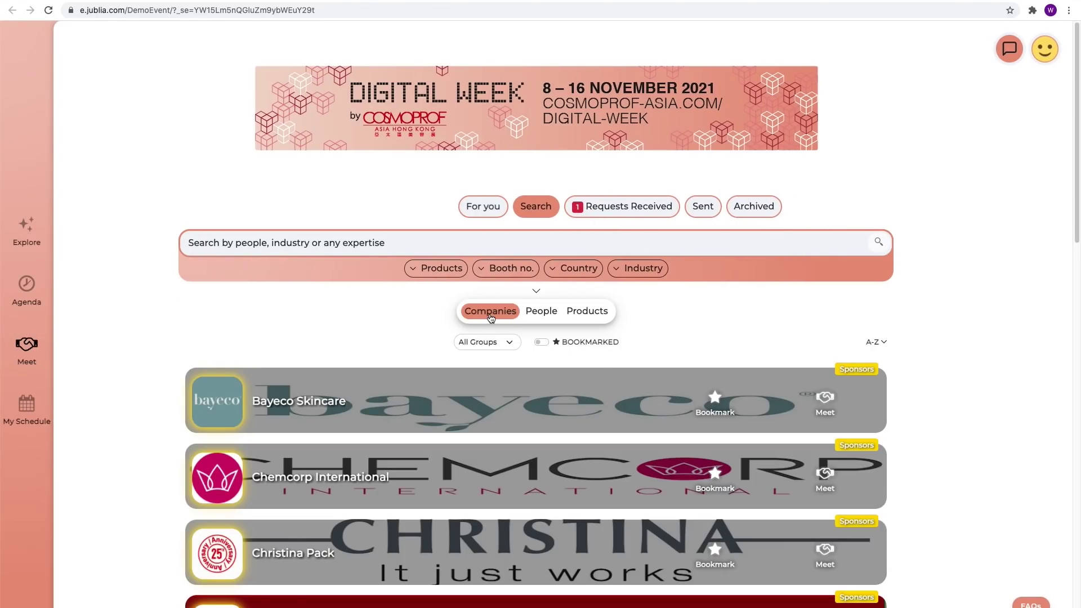
click(544, 317)
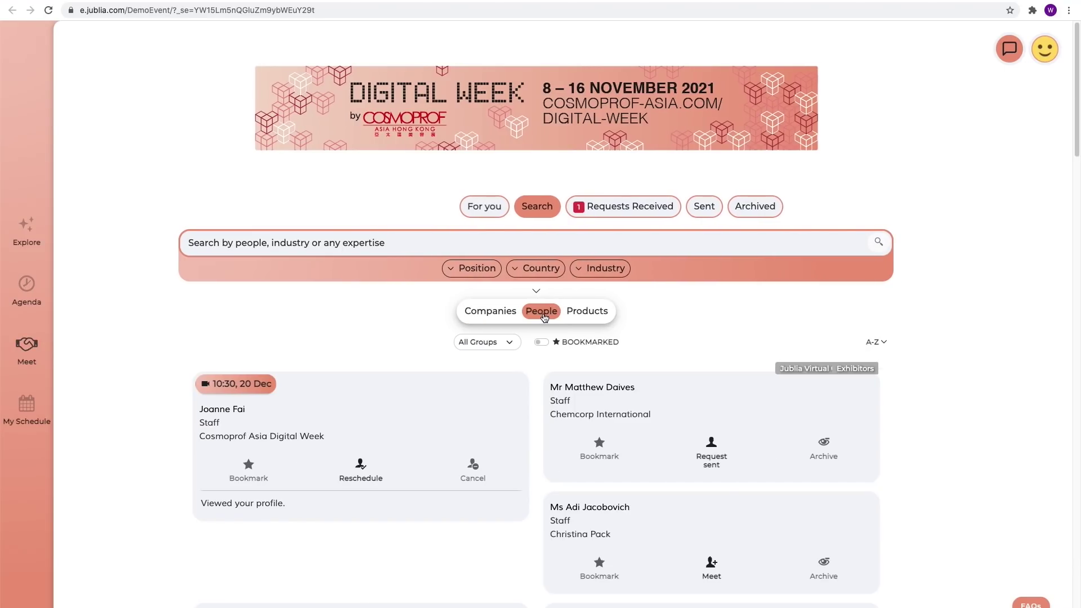
click(587, 313)
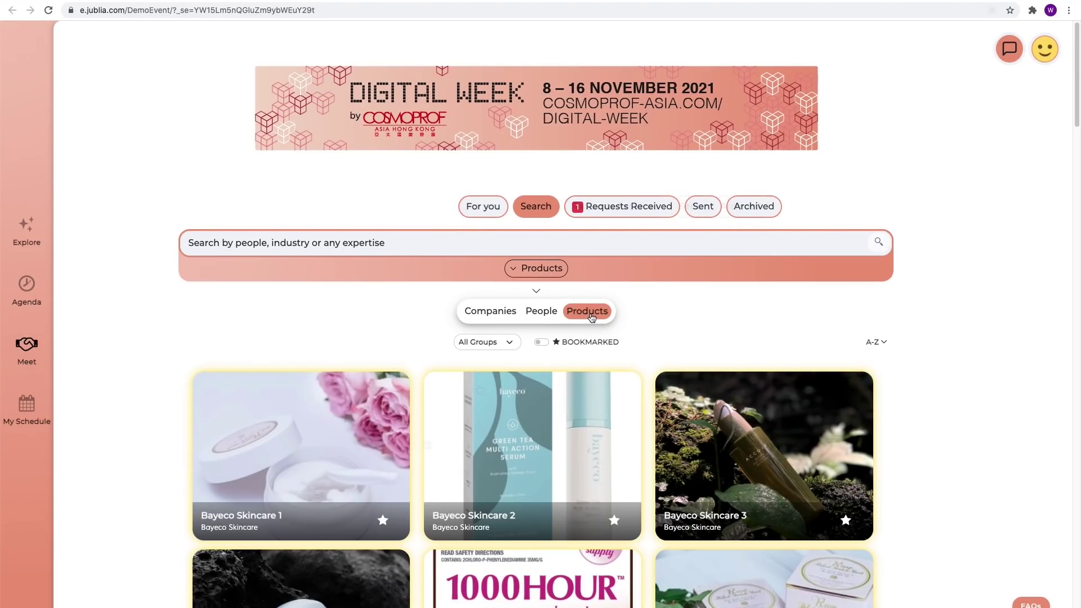
click(364, 480)
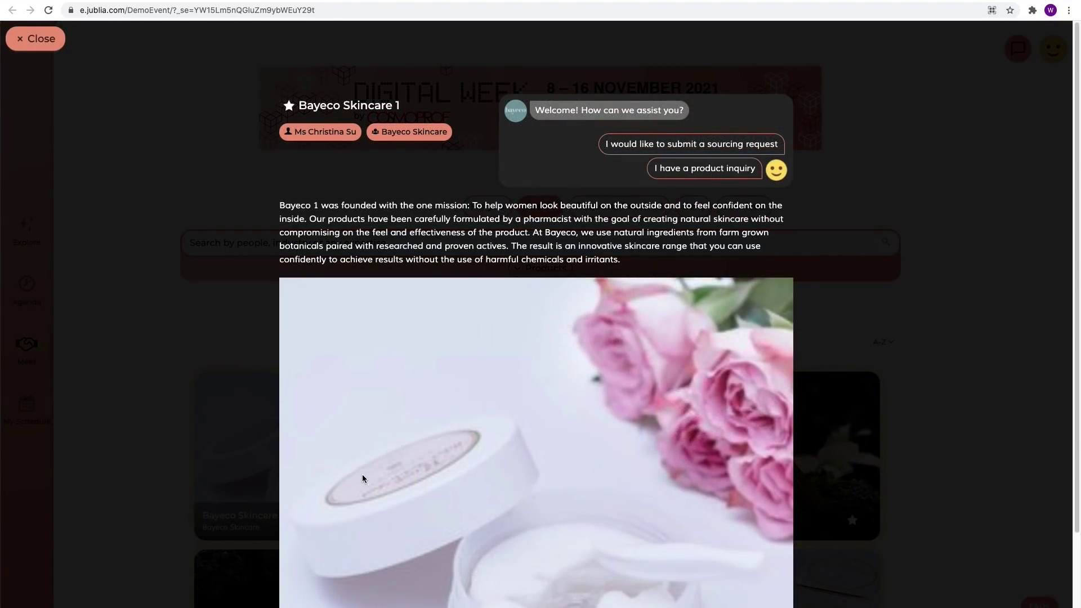
click(721, 144)
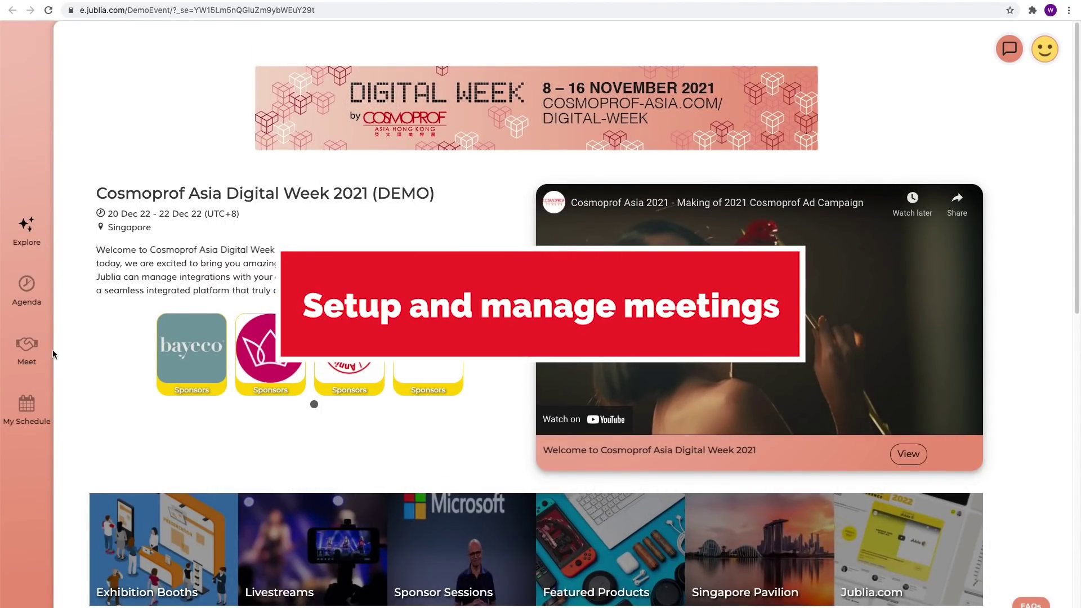
Step: Bookmark the NASA engineering head and send them an online video-call meeting request
click(31, 347)
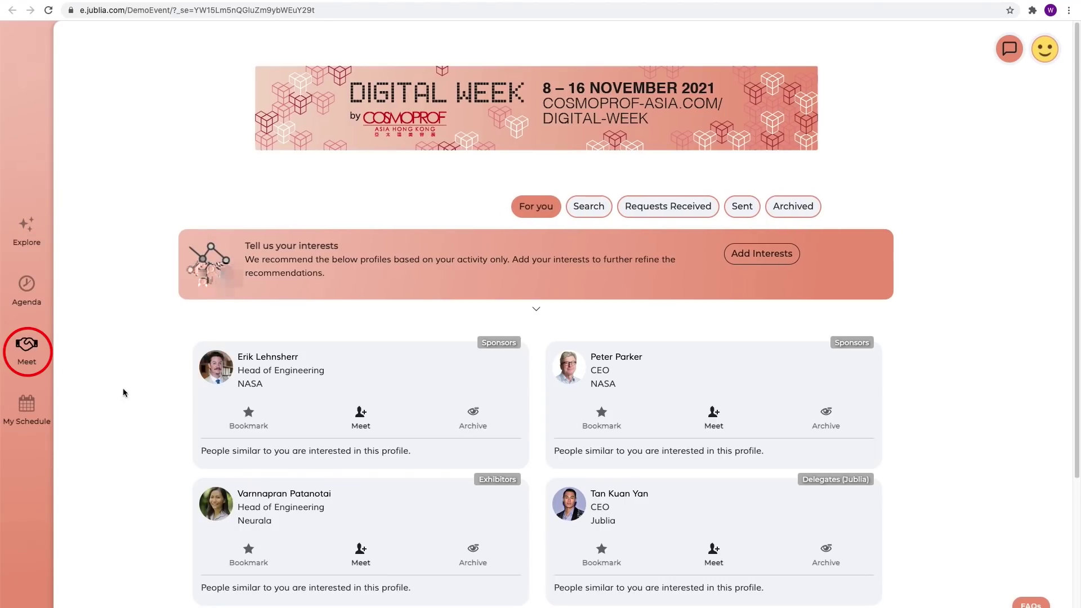
click(250, 421)
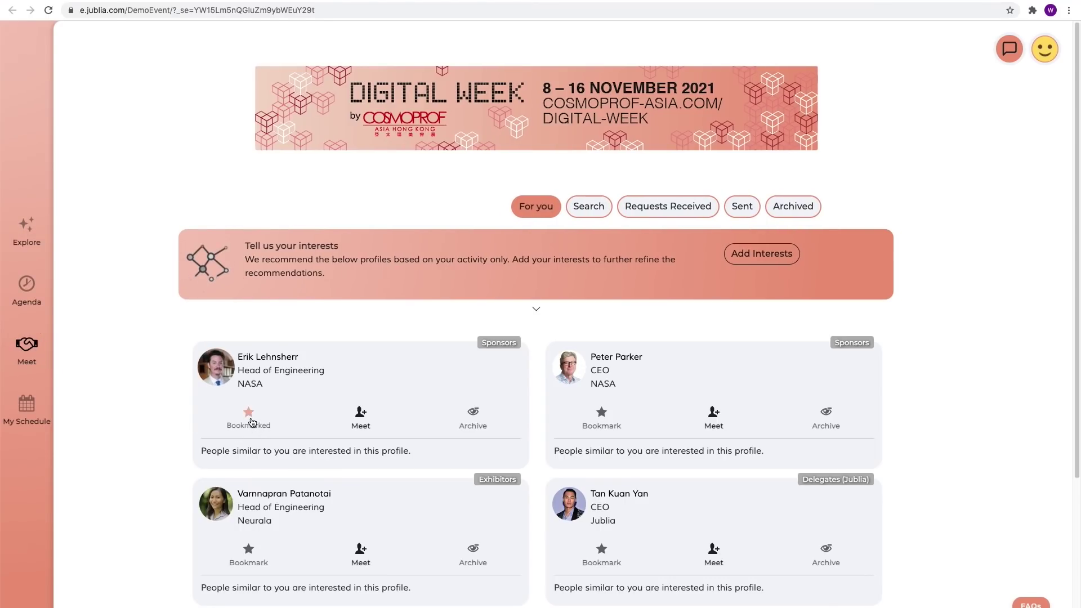
click(361, 420)
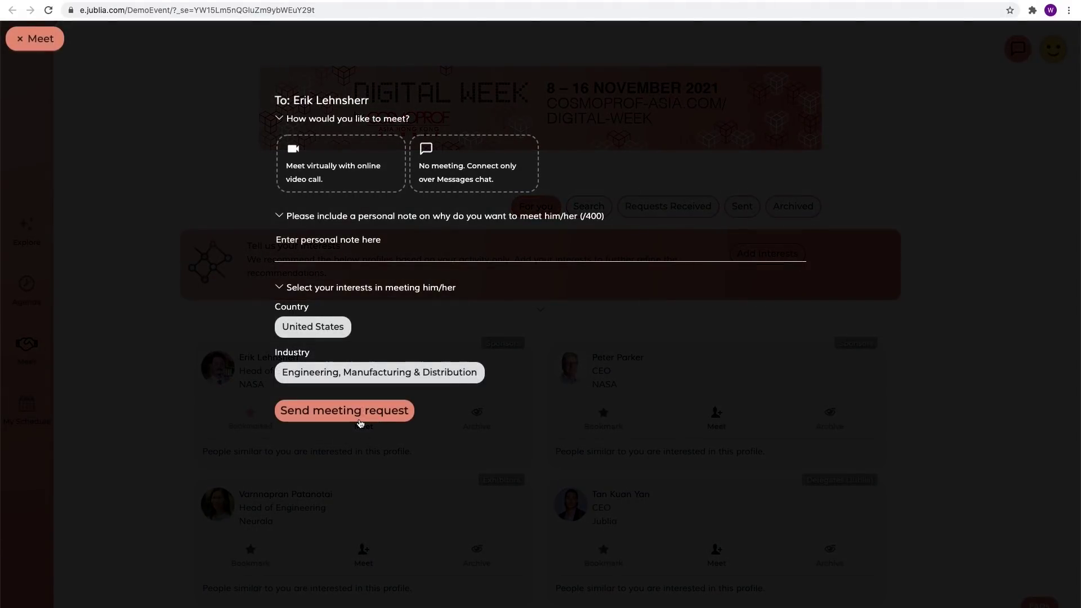
click(374, 187)
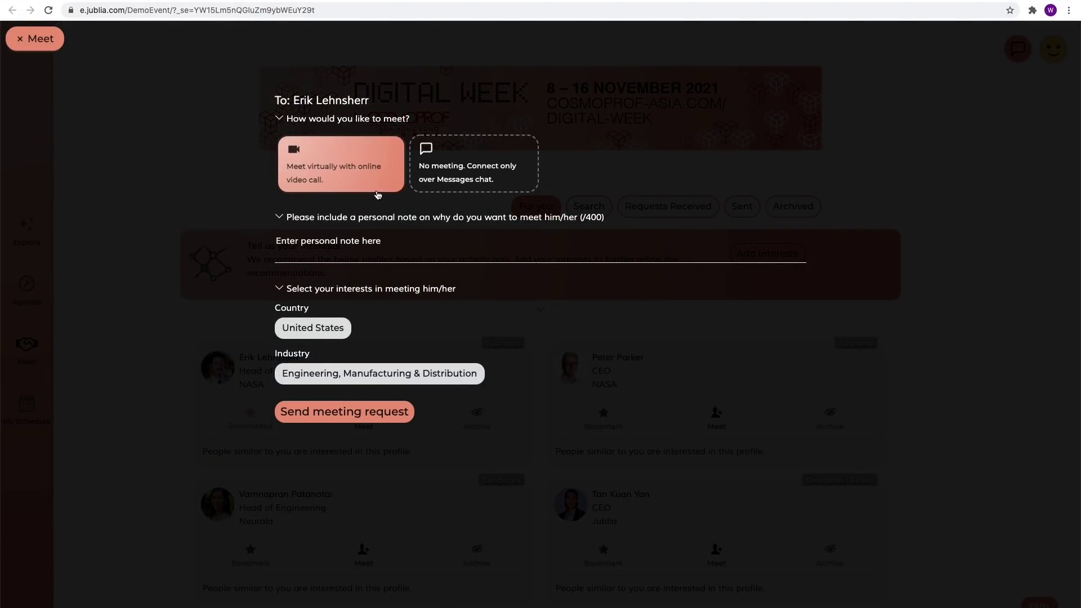
click(363, 418)
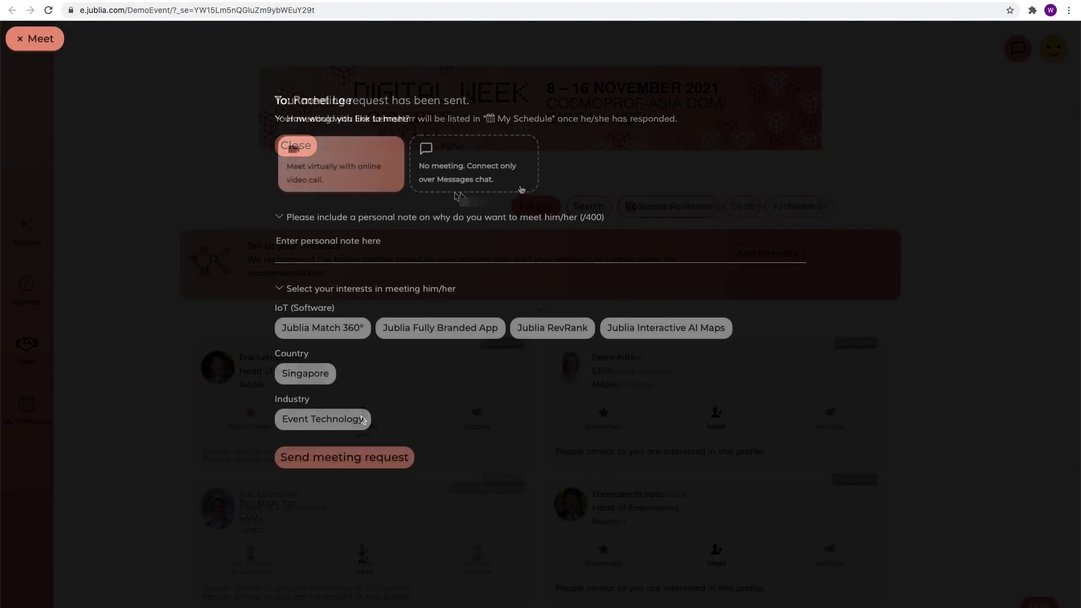
Step: Draft a chat-only request to another attendee with a note giving a contact e-mail address
click(522, 190)
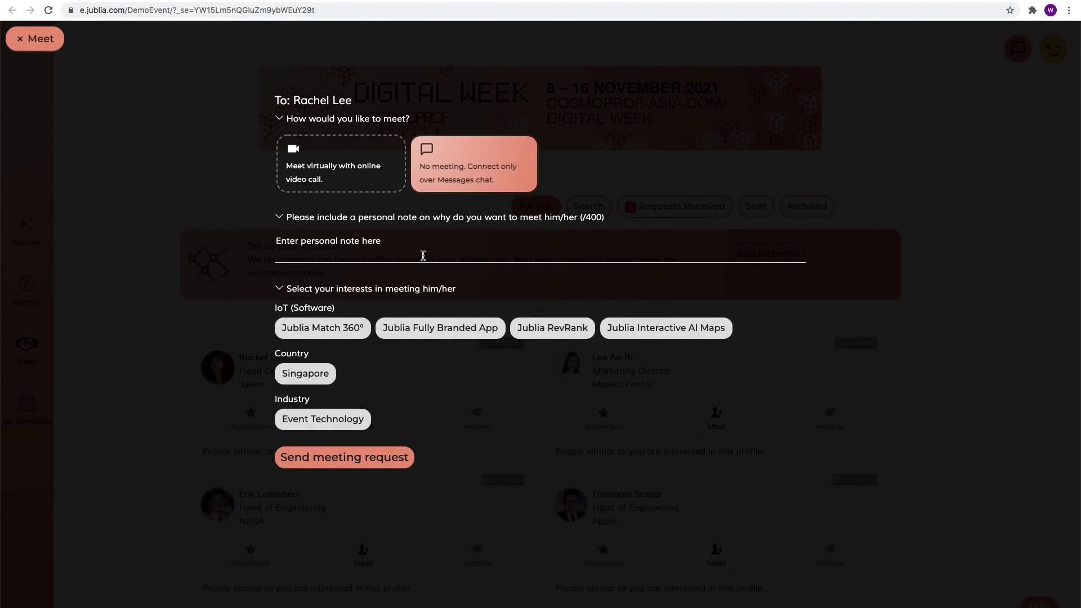
click(423, 256)
text(c)
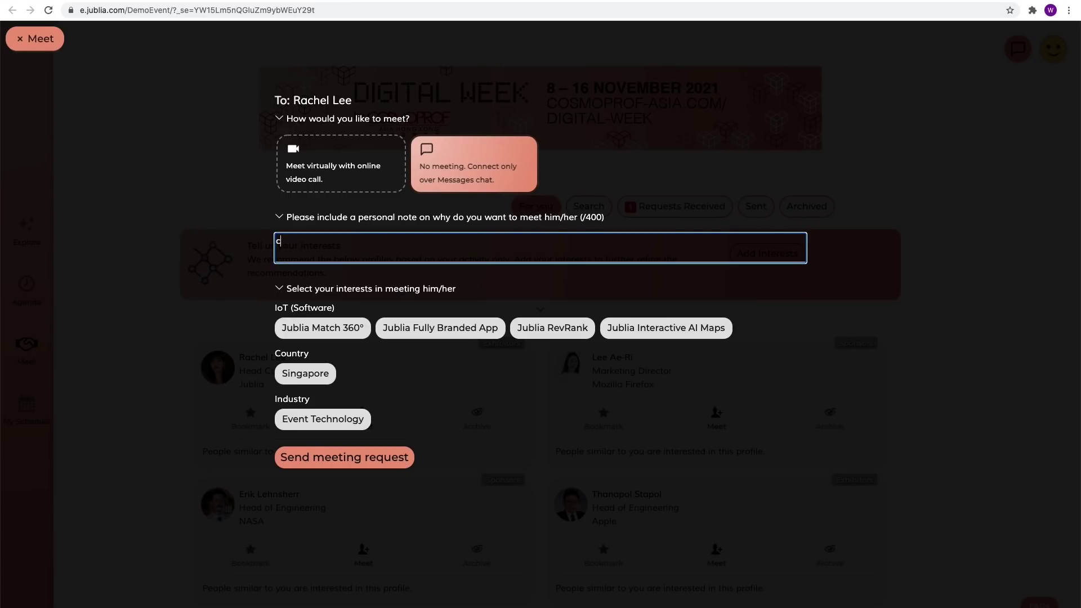
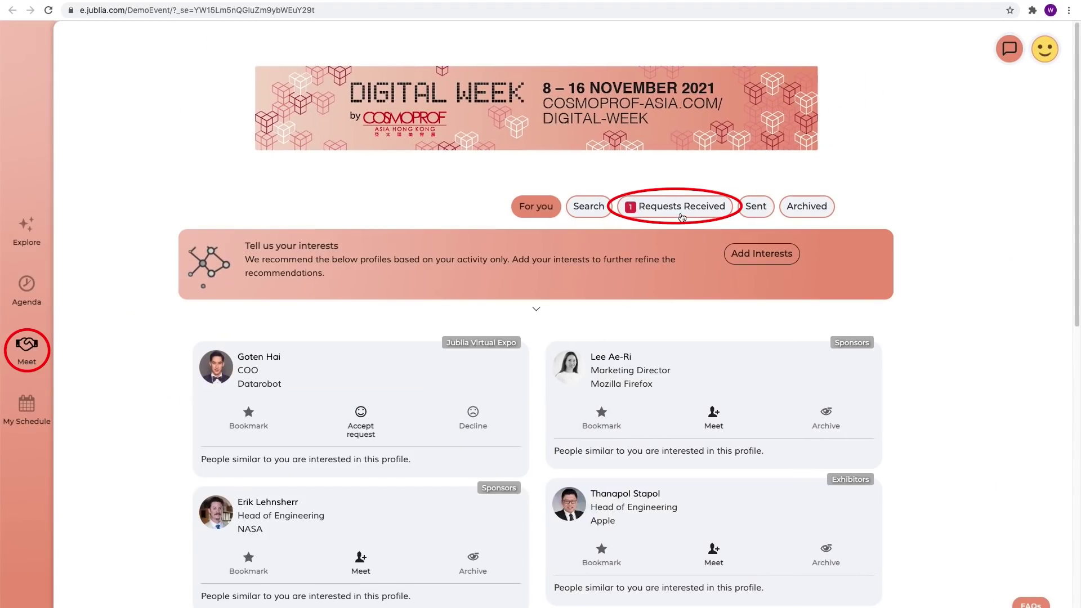
Step: Bookmark Datarobot's COO and accept their meeting request for Wed 21 Dec at 14:30
click(682, 217)
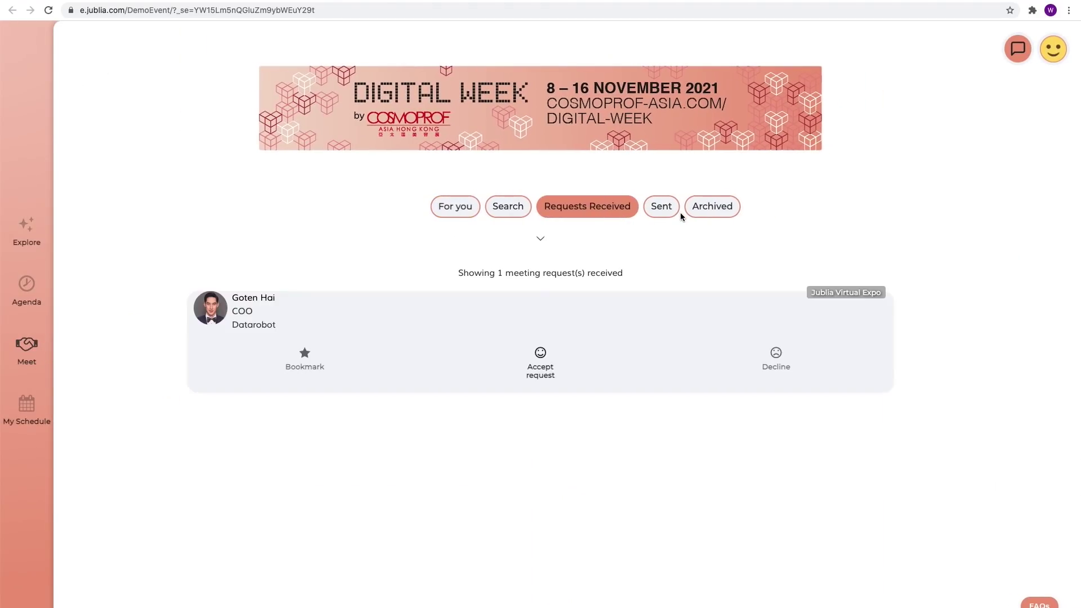
click(242, 372)
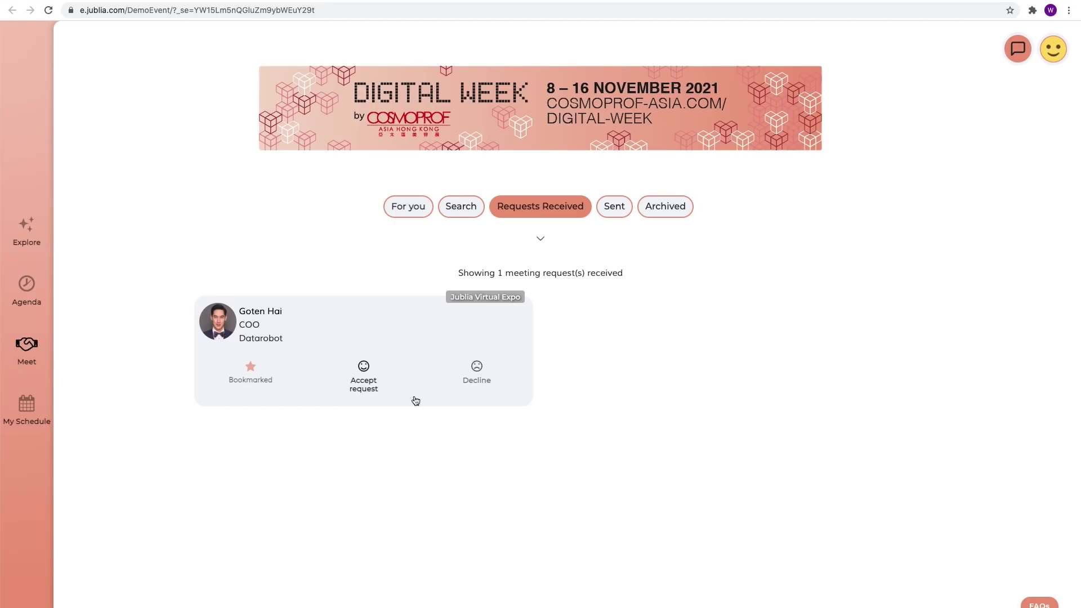
click(363, 383)
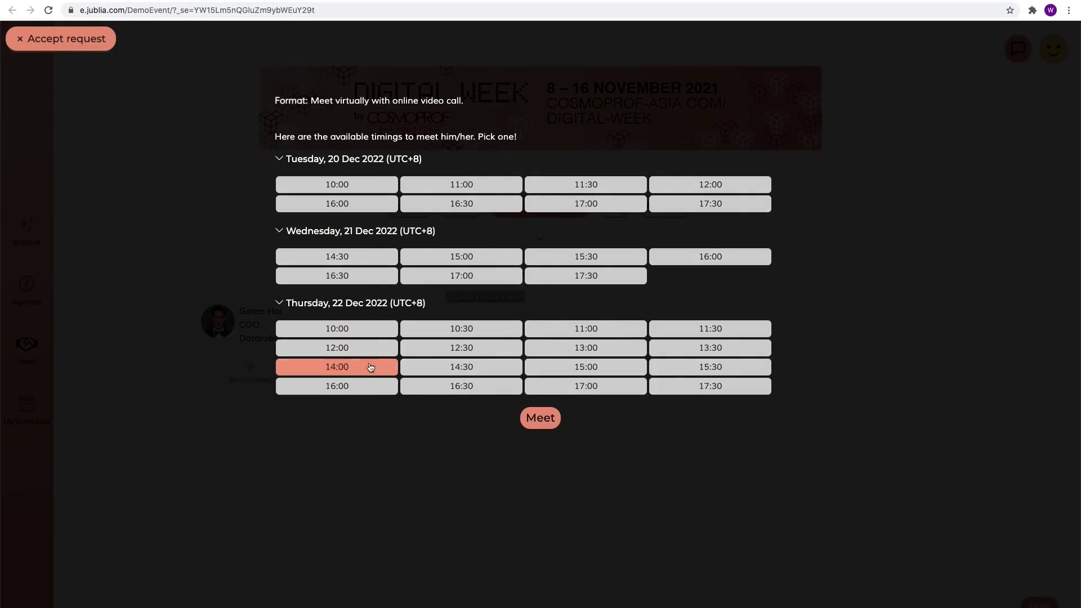
click(371, 260)
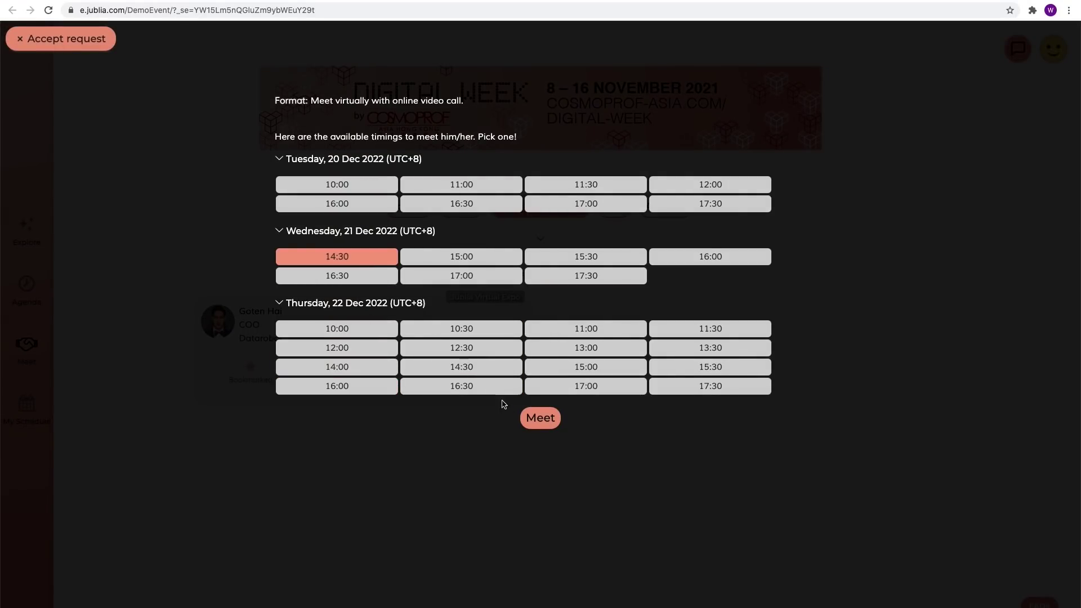
click(546, 429)
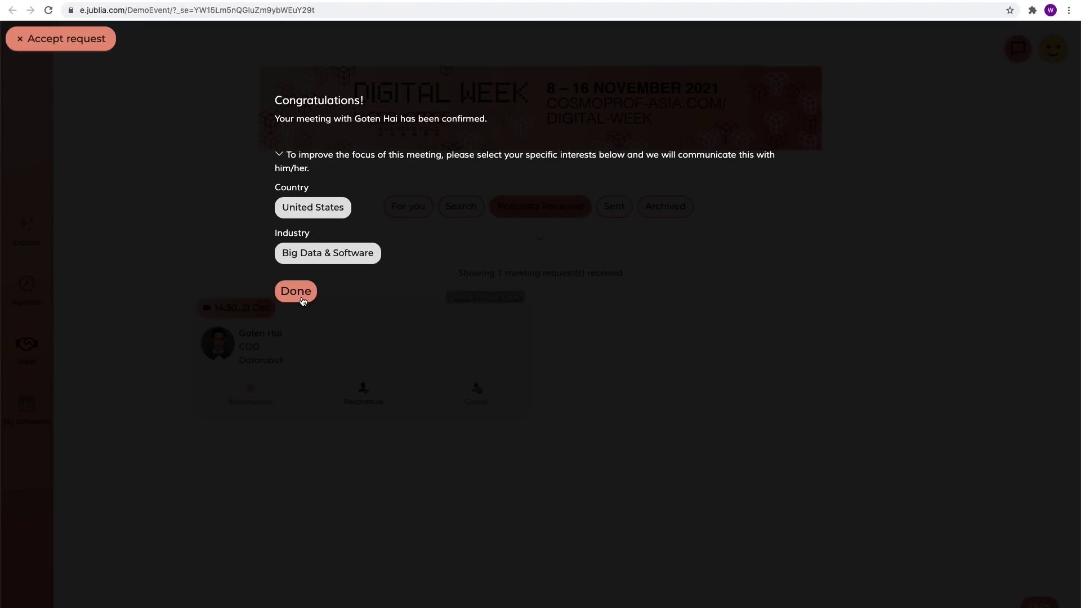
Step: Close the confirmation and start a message chat from the Bayeco Skincare company profile
click(302, 301)
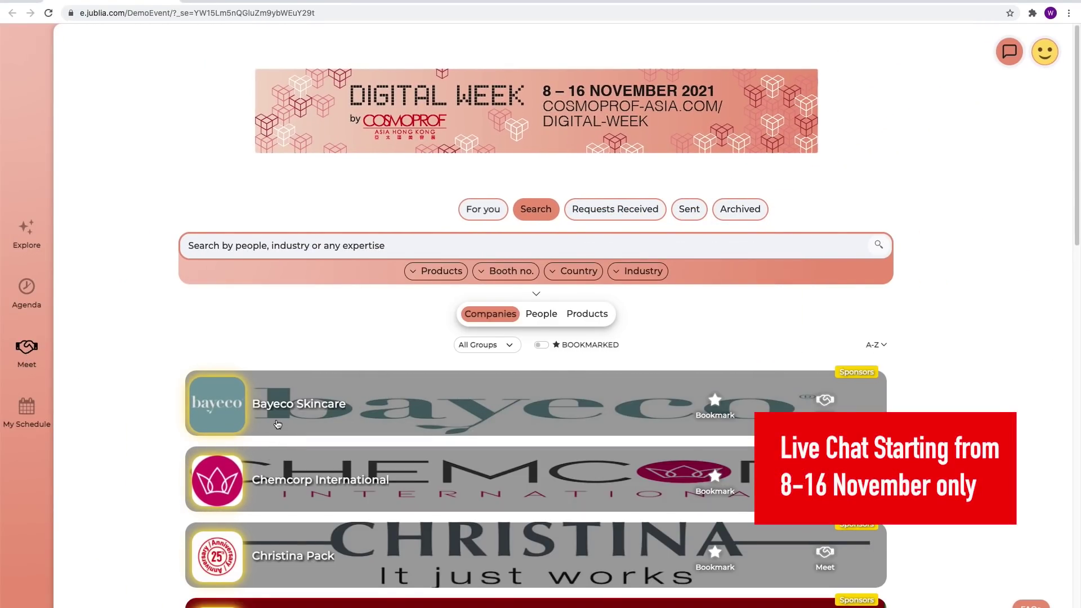
click(277, 424)
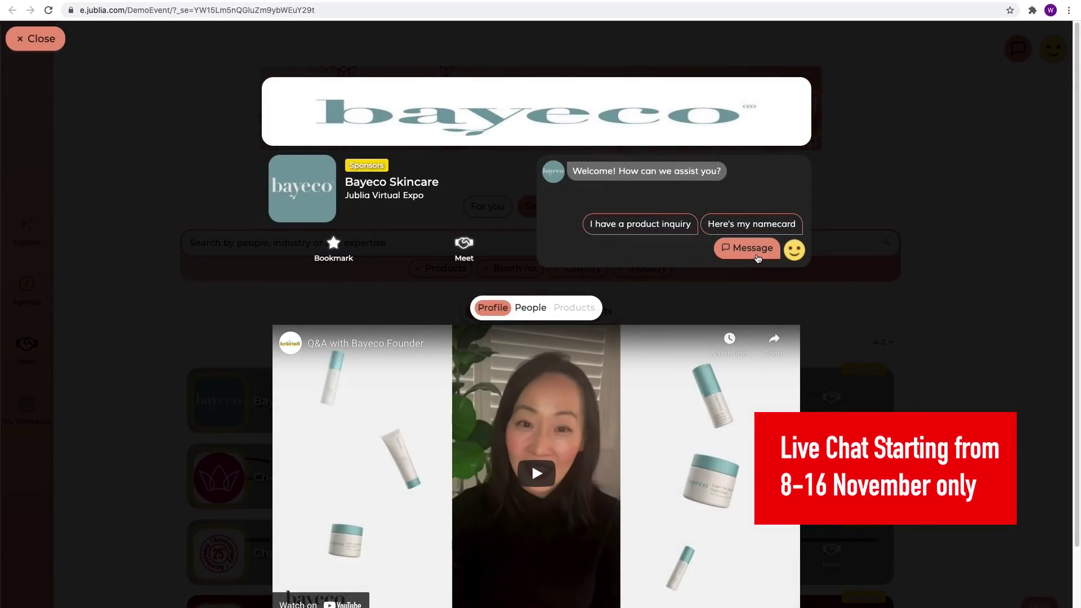
click(749, 248)
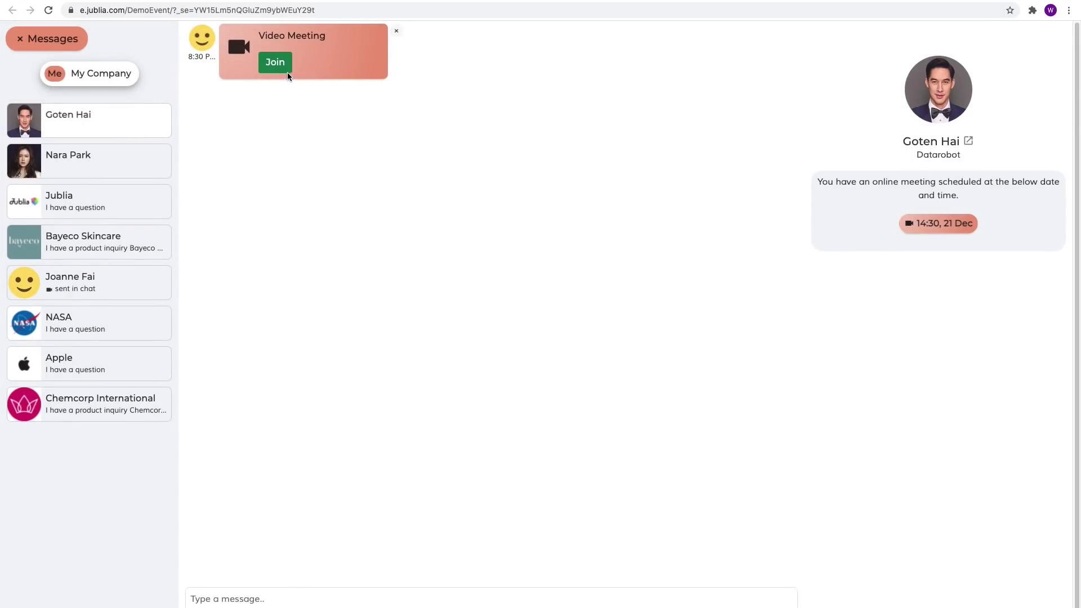
Step: Join the Video Meeting, run the device compatibility check, and copy the share link
click(288, 72)
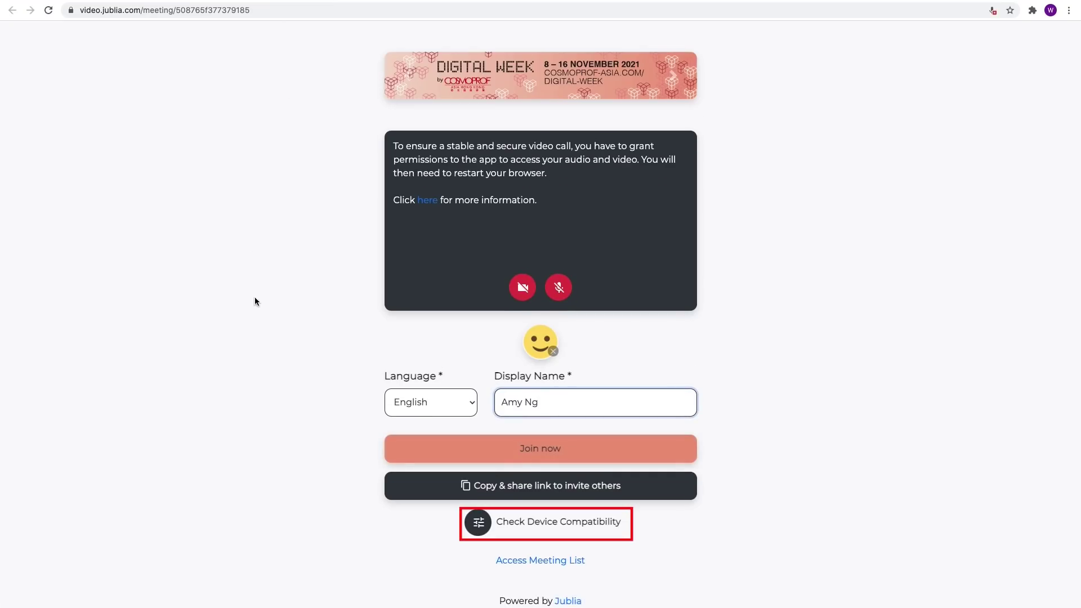
click(539, 527)
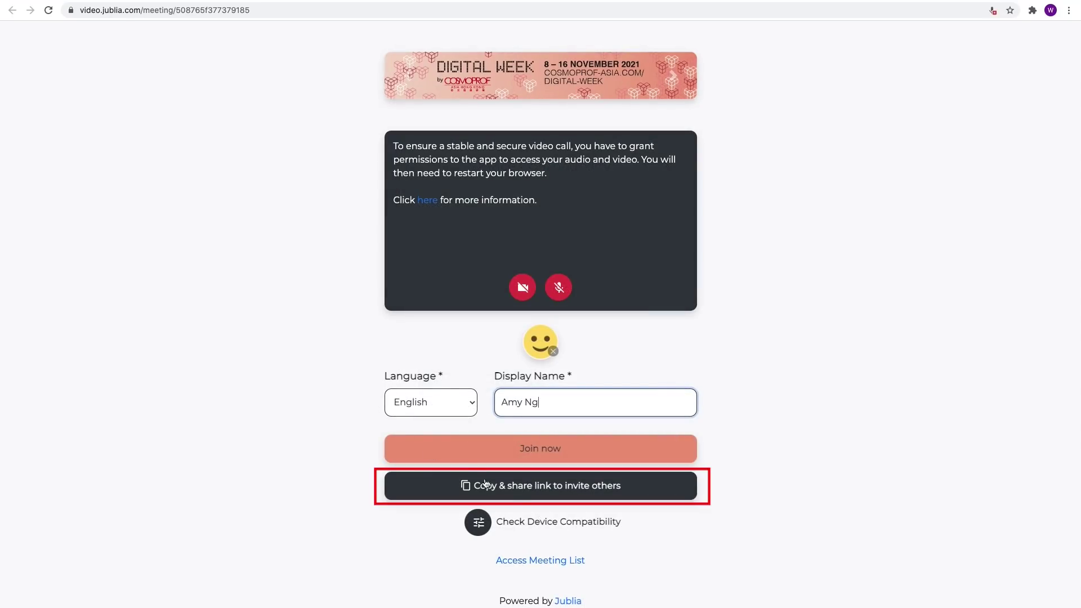
click(544, 495)
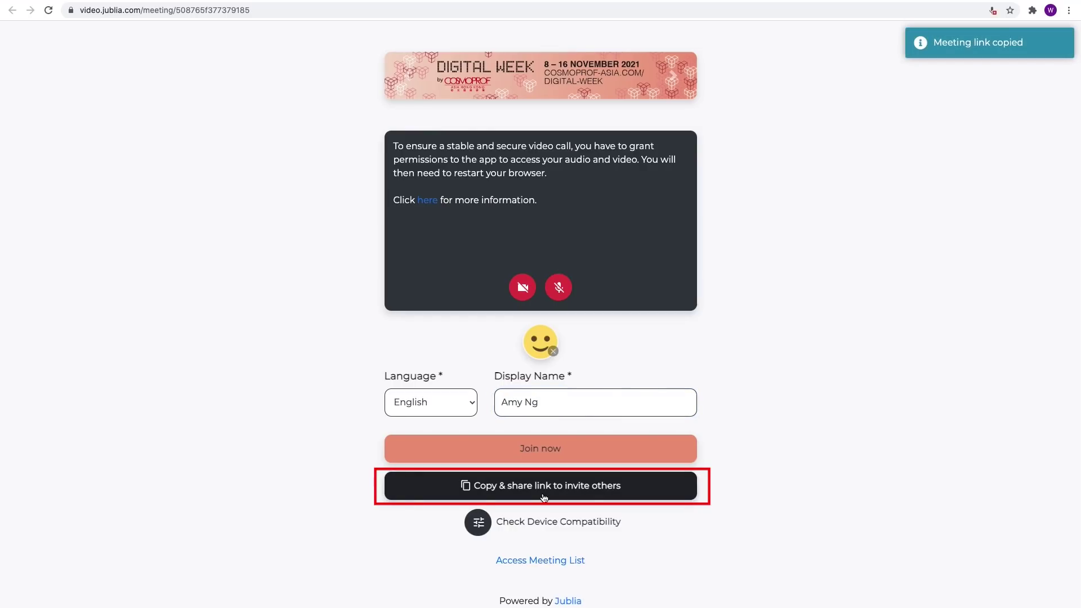
Step: Enter the video meeting room, hang up, and submit the four-star feedback
click(552, 456)
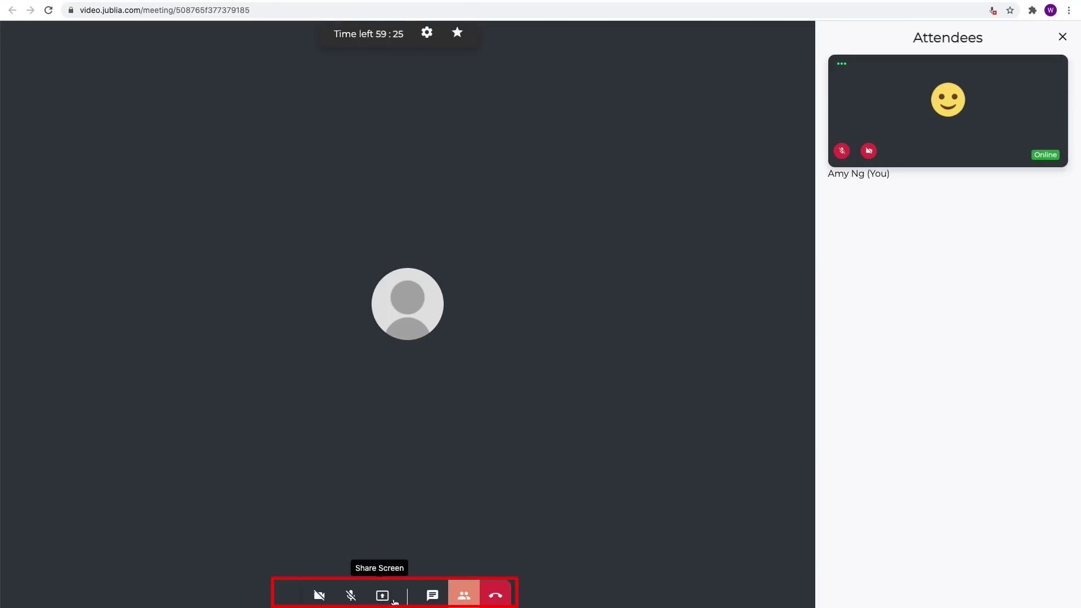
click(495, 595)
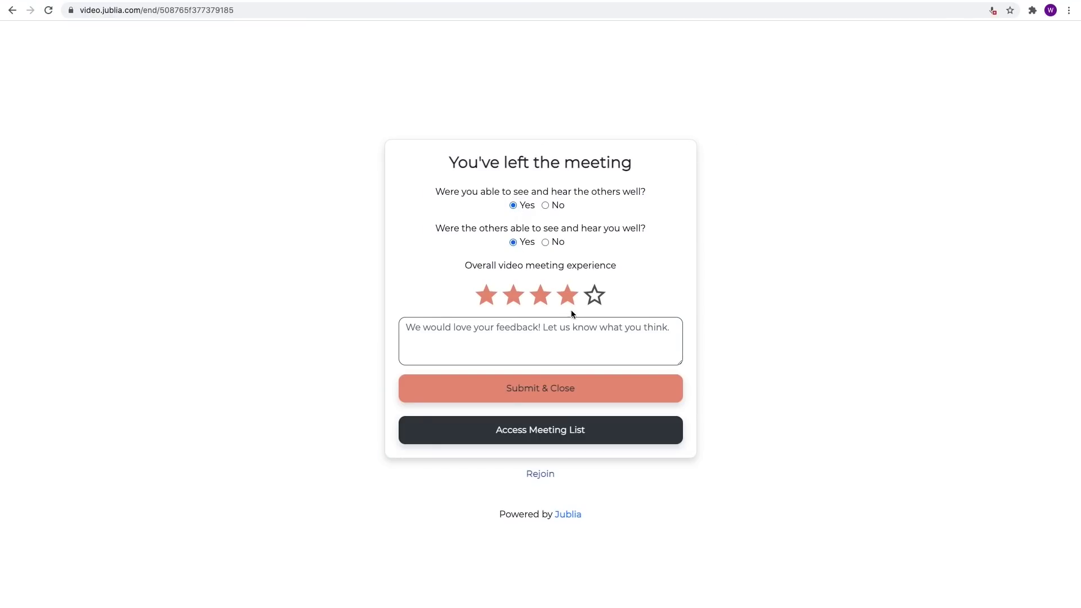
click(553, 397)
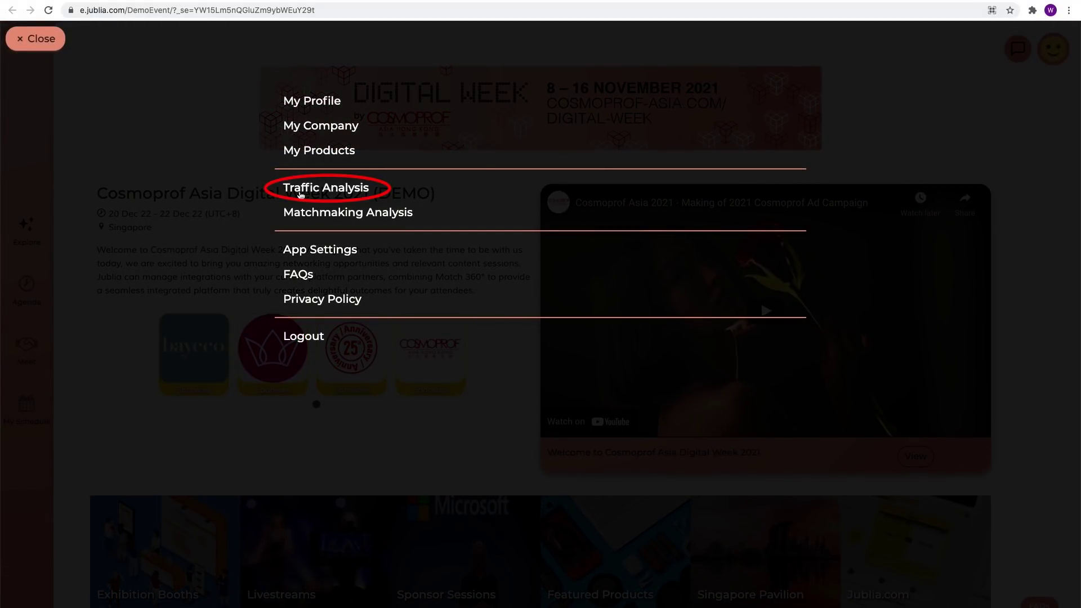
Step: Review Traffic Analysis and Matchmaking Analysis for the profile and My Company, showing 4 company meetings and 100% response ratios
click(299, 191)
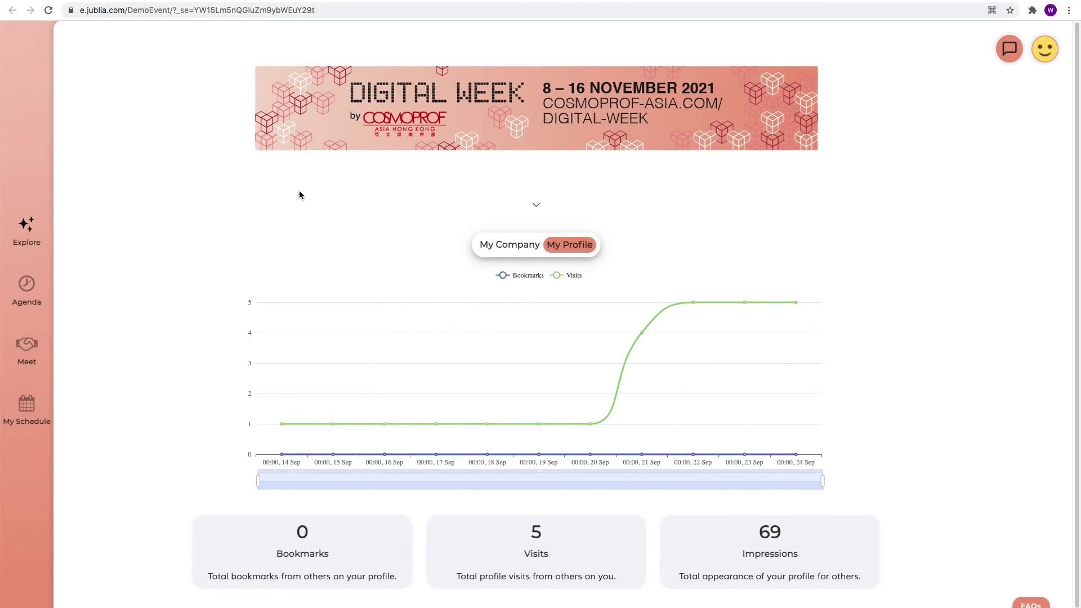
click(502, 246)
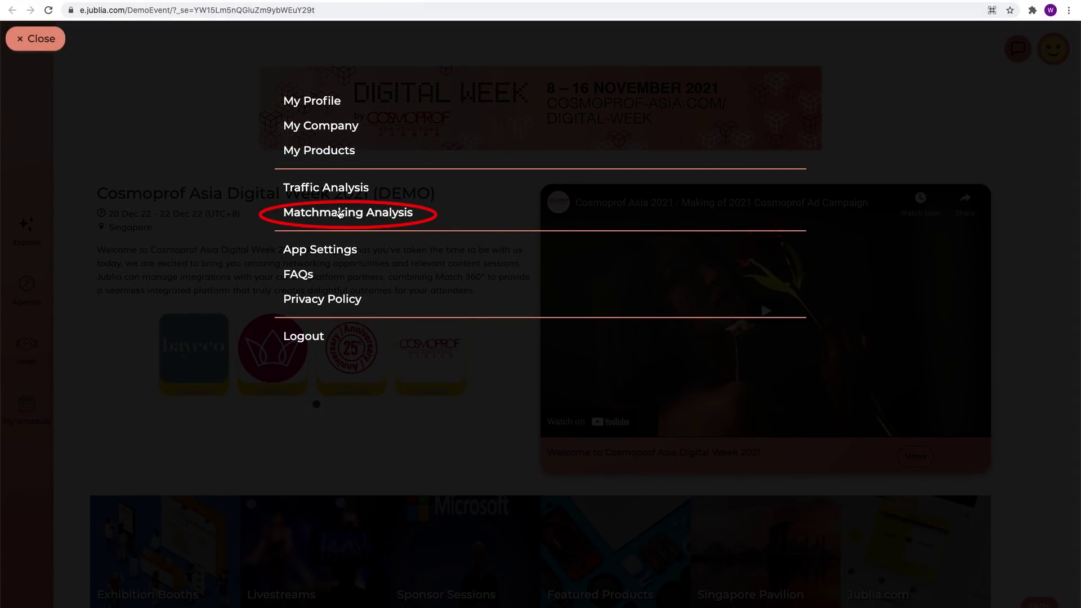
click(339, 213)
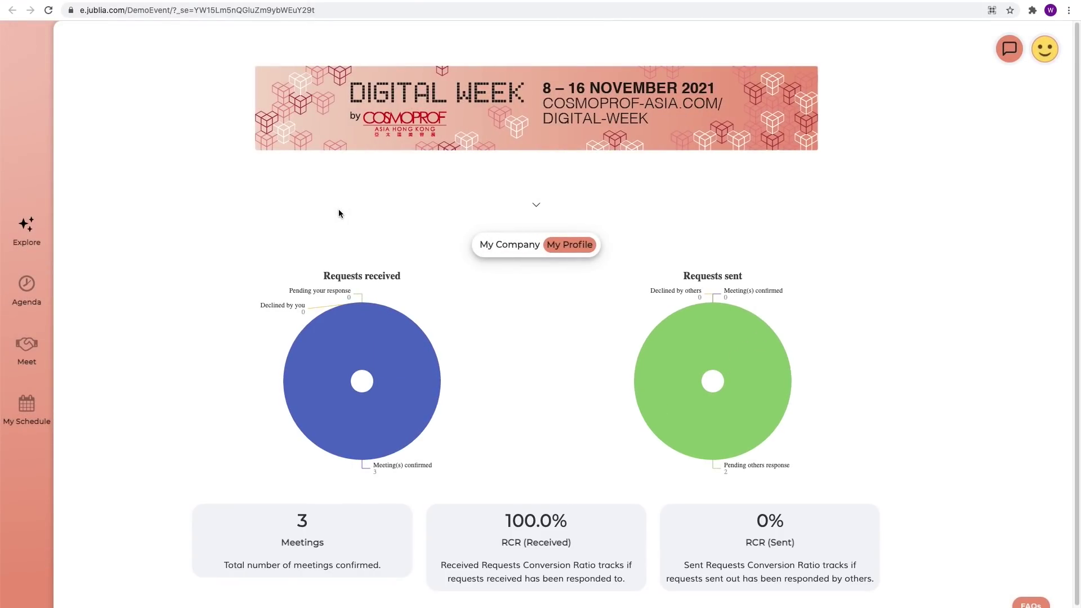
click(487, 250)
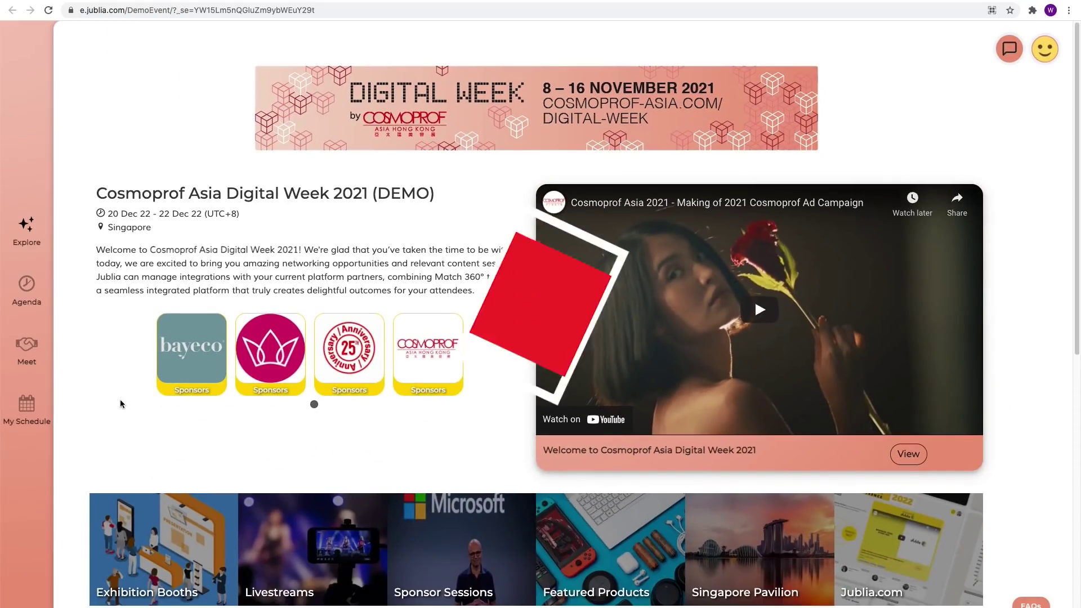
Step: In the Agenda, mark the 'Building AI Without Losing Control' session as a favorite
click(30, 286)
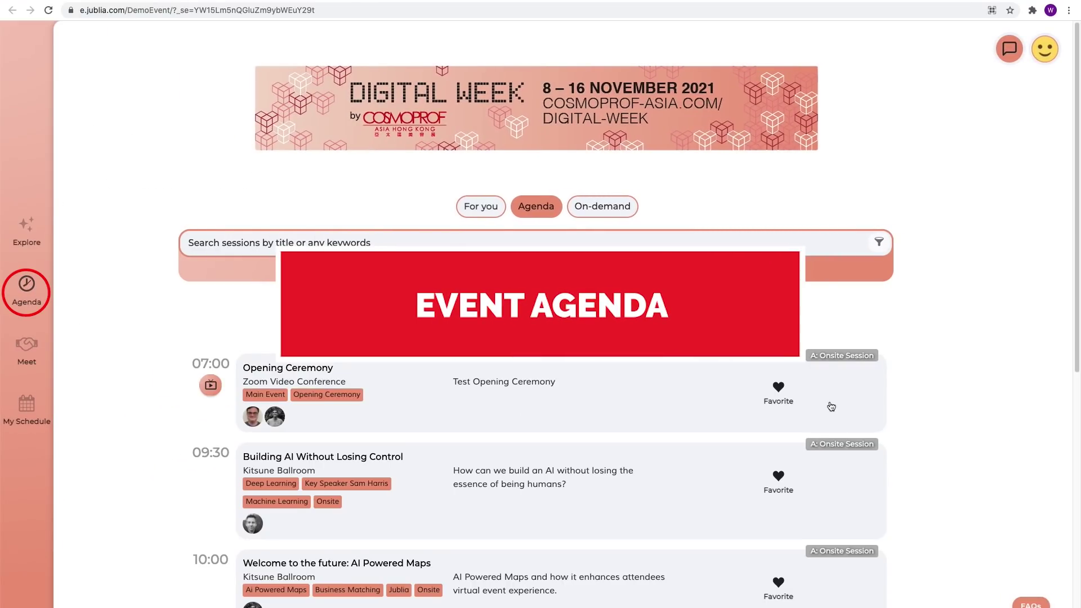
drag(1076, 340, 1078, 537)
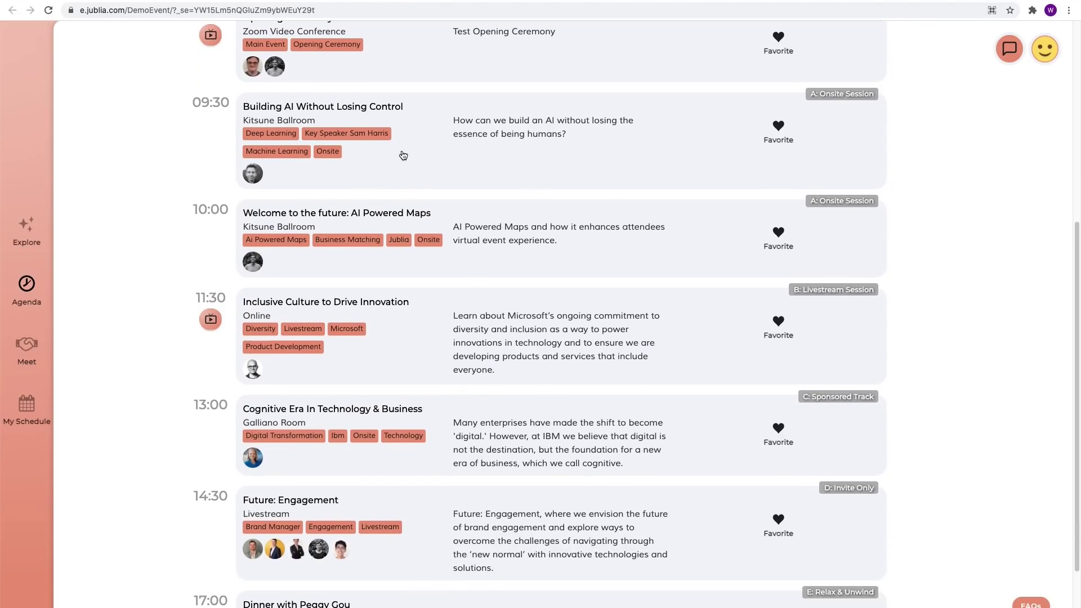
click(371, 155)
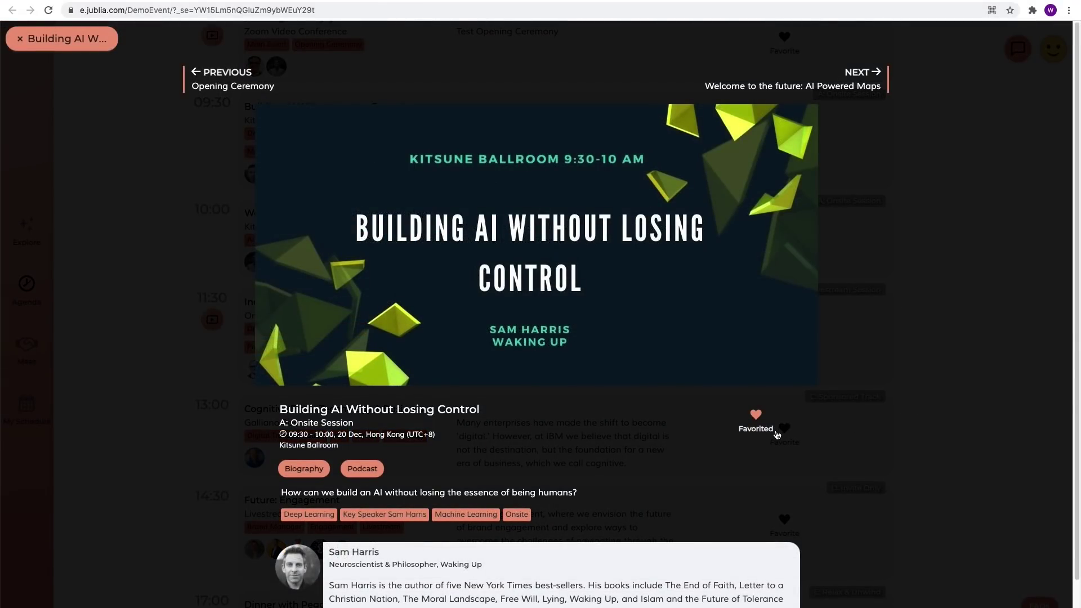
key(Escape)
Step: Filter the agenda to FAVORITED sessions, led by the 09:30 20 Dec session
click(646, 275)
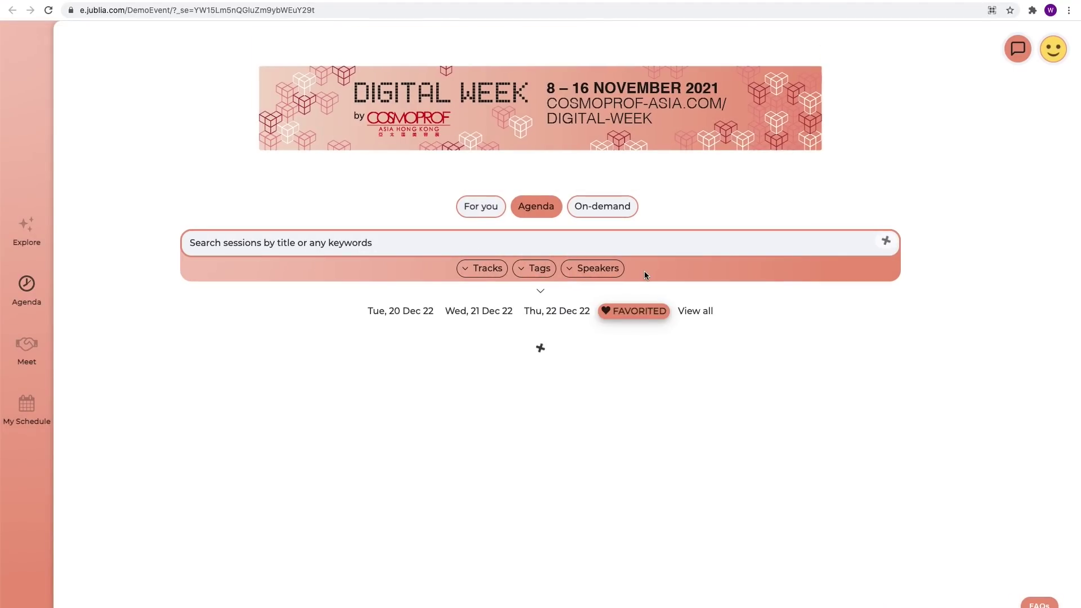
scroll(998, 394, down, 1)
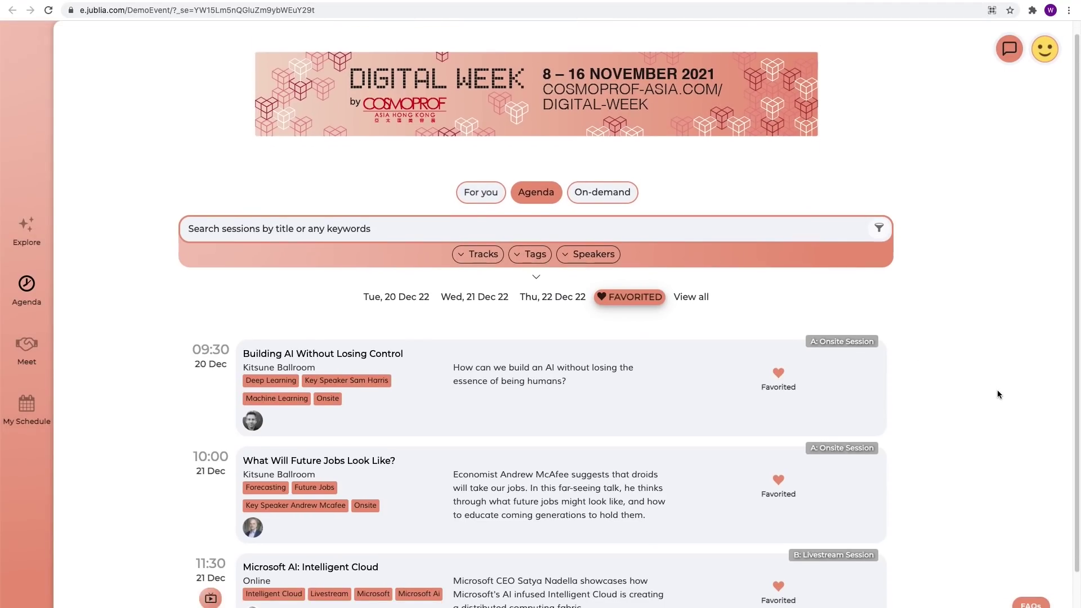